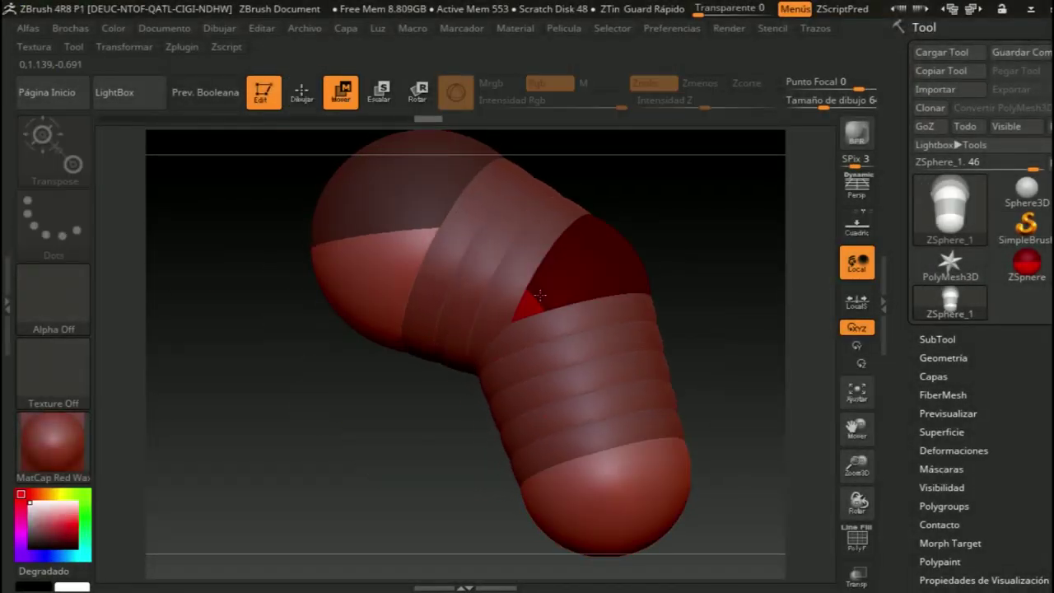
Rotate the ZSphere armature on the canvas to face the front
{"action": "mouse_move", "coordinate": [625, 461]}
{"action": "left_mouse_down"}
{"action": "mouse_move", "coordinate": [584, 305]}
{"action": "mouse_move", "coordinate": [391, 458]}
{"action": "left_mouse_up"}
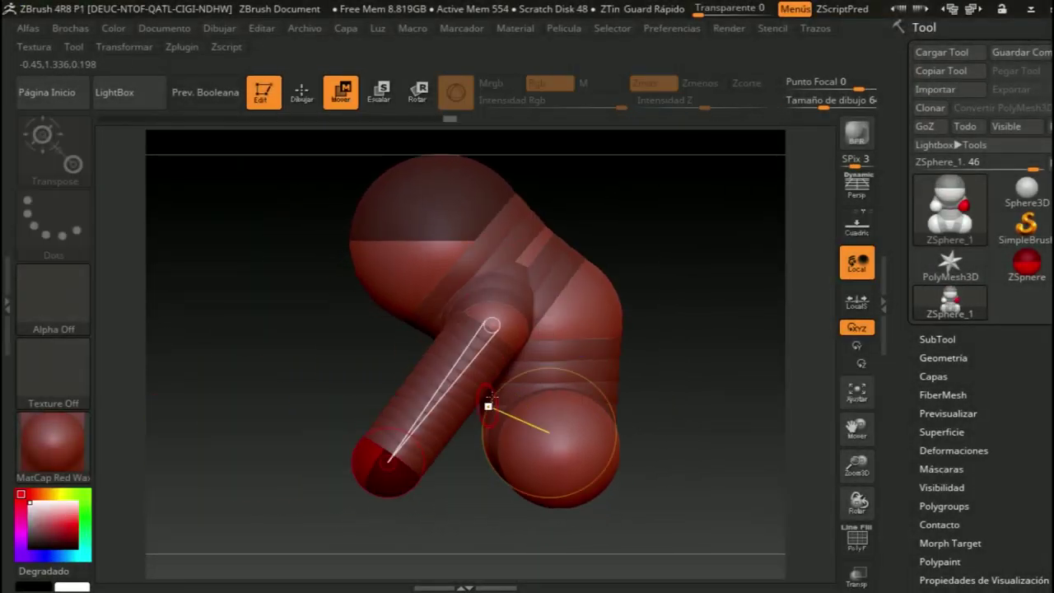
Drag the four lower legs of the armature into a crouched, bent position
{"action": "left_click_drag", "start_coordinate": [349, 423], "coordinate": [282, 461]}
{"action": "left_click_drag", "start_coordinate": [447, 430], "coordinate": [412, 494]}
{"action": "left_click_drag", "start_coordinate": [354, 414], "coordinate": [423, 499]}
{"action": "left_click_drag", "start_coordinate": [605, 336], "coordinate": [674, 501]}
{"action": "mouse_move", "coordinate": [569, 472]}
{"action": "left_mouse_down"}
{"action": "mouse_move", "coordinate": [630, 275]}
{"action": "mouse_move", "coordinate": [563, 390]}
{"action": "left_mouse_up"}
{"action": "key", "text": "q"}
Step back and forth through the undo history to compare earlier and later leg poses
{"action": "key", "text": "ctrl+z"}
{"action": "key", "text": "ctrl+z"}
{"action": "key", "text": "ctrl+z"}
{"action": "key", "text": "ctrl+z"}
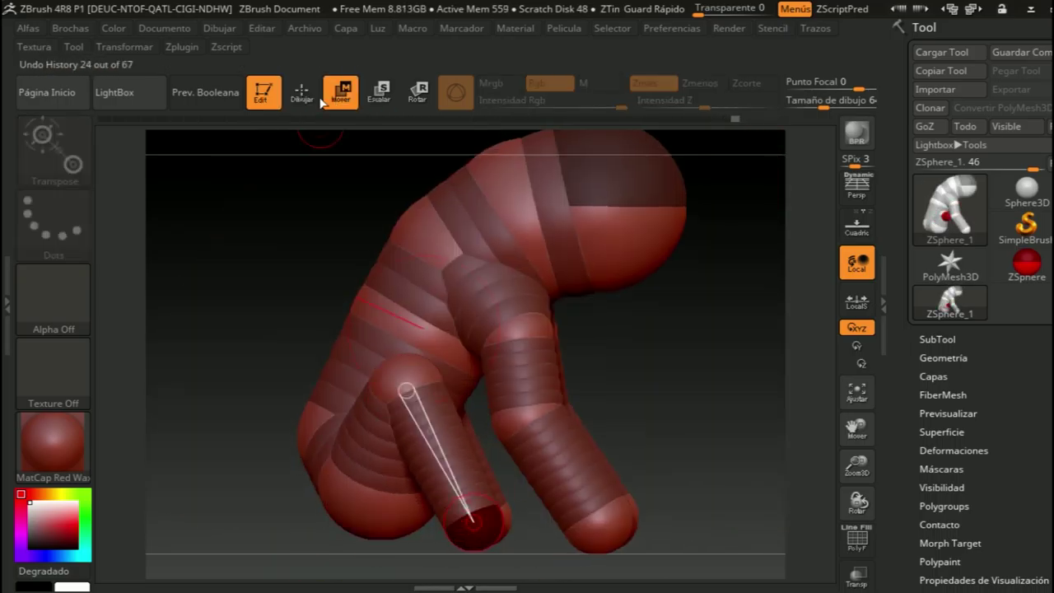
{"action": "key", "text": "ctrl+z"}
{"action": "key", "text": "ctrl+shift+z"}
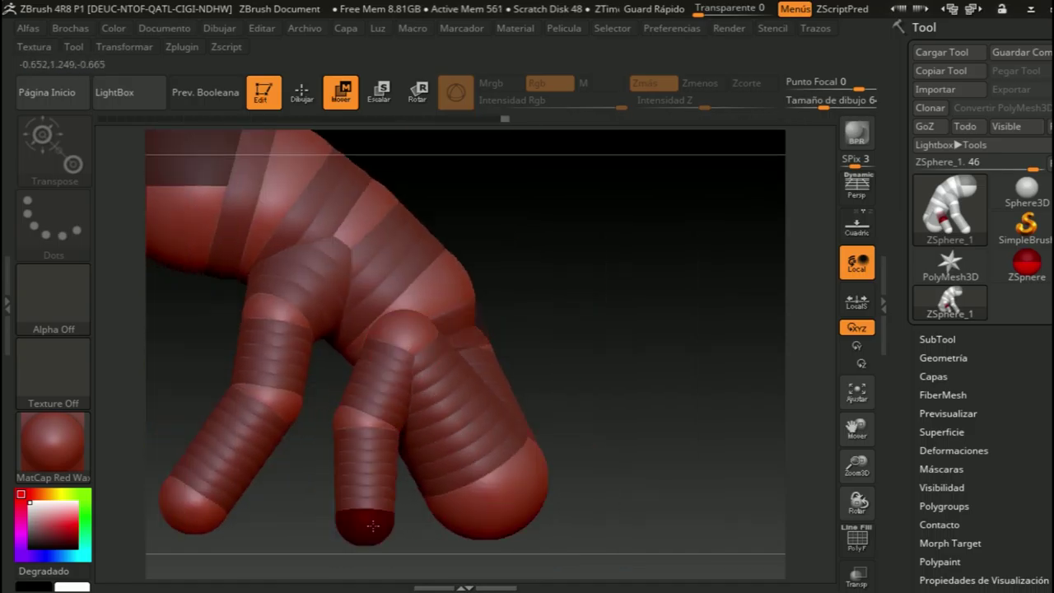
{"action": "key", "text": "ctrl+shift+z"}
{"action": "key", "text": "ctrl+shift+z"}
{"action": "key", "text": "ctrl+shift+z"}
{"action": "key", "text": "ctrl+z"}
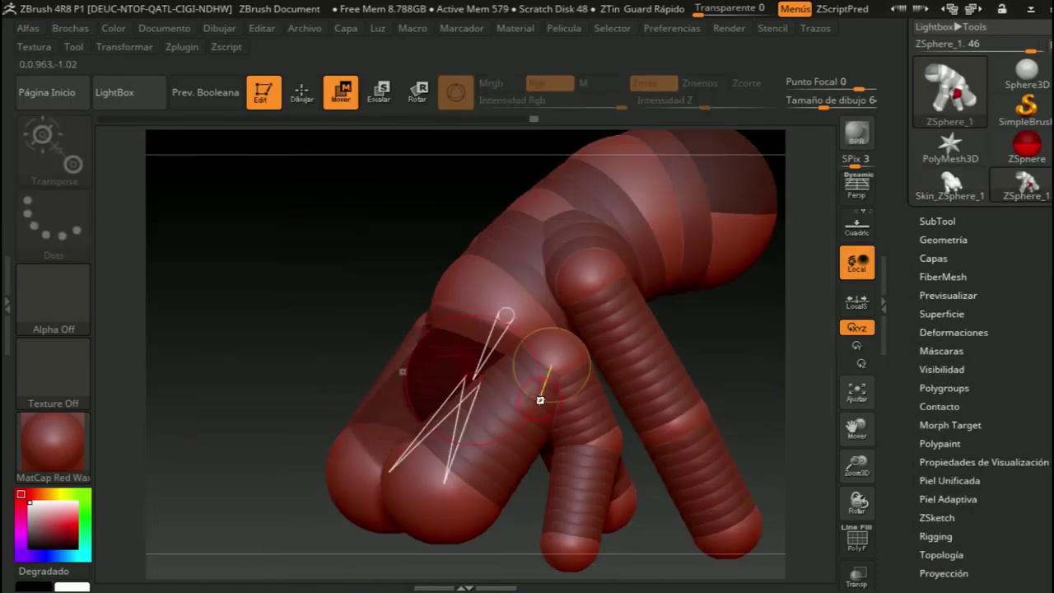
{"action": "key", "text": "ctrl+z"}
{"action": "key", "text": "ctrl+z"}
{"action": "key", "text": "ctrl+z"}
{"action": "key", "text": "ctrl+z"}
{"action": "key", "text": "ctrl+z"}
{"action": "key", "text": "ctrl+z"}
{"action": "key", "text": "ctrl+z"}
{"action": "key", "text": "ctrl+z"}
{"action": "key", "text": "ctrl+z"}
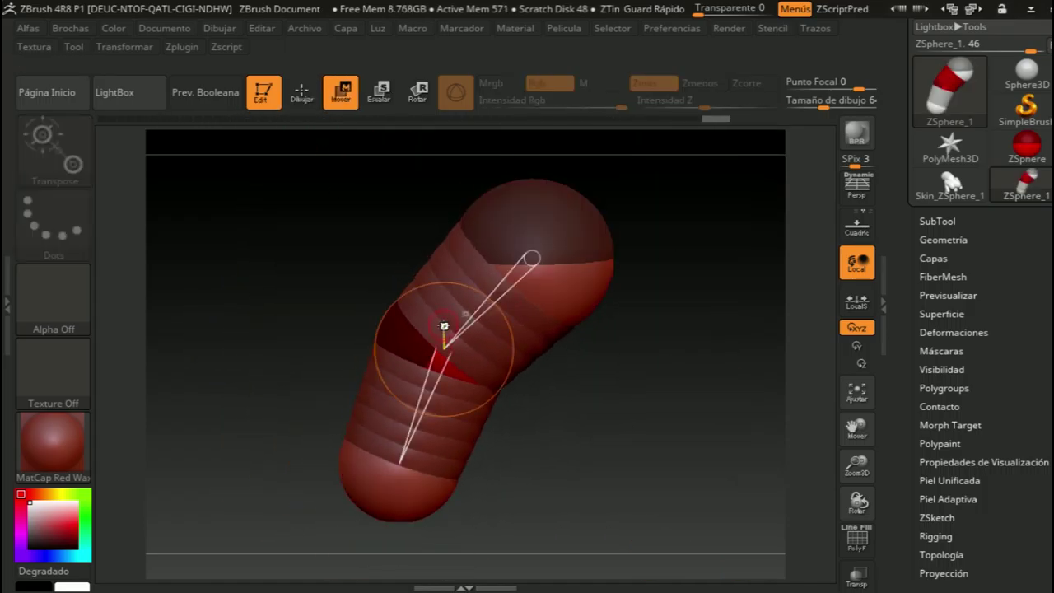
{"action": "key", "text": "ctrl+z"}
{"action": "key", "text": "ctrl+z"}
{"action": "key", "text": "ctrl+z"}
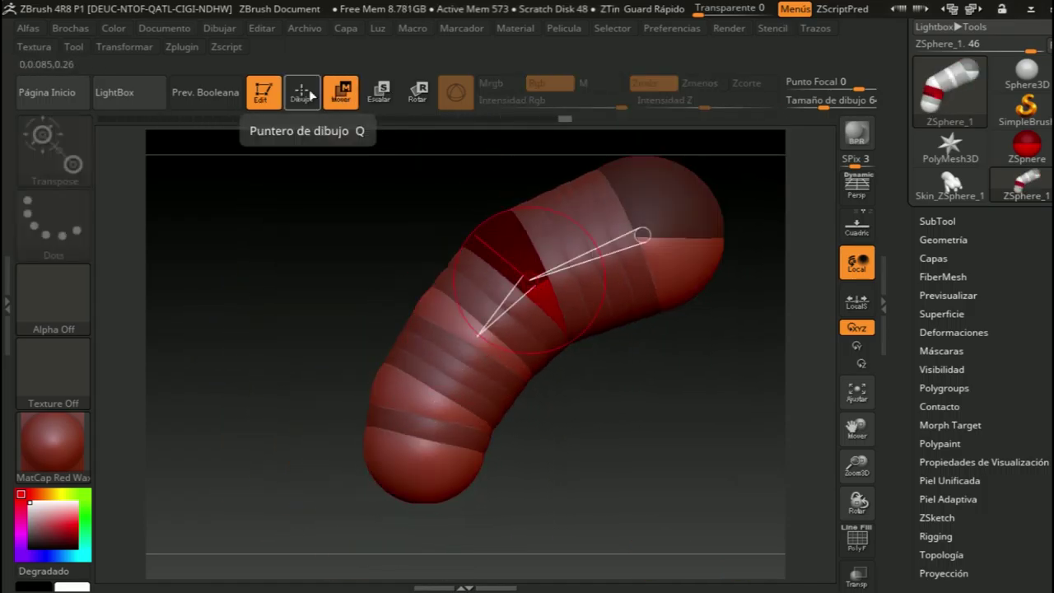
{"action": "key", "text": "ctrl+shift+z"}
{"action": "key", "text": "ctrl+shift+z"}
{"action": "key", "text": "ctrl+shift+z"}
{"action": "key", "text": "ctrl+shift+z"}
{"action": "key", "text": "ctrl+shift+z"}
{"action": "key", "text": "ctrl+shift+z"}
{"action": "key", "text": "ctrl+shift+z"}
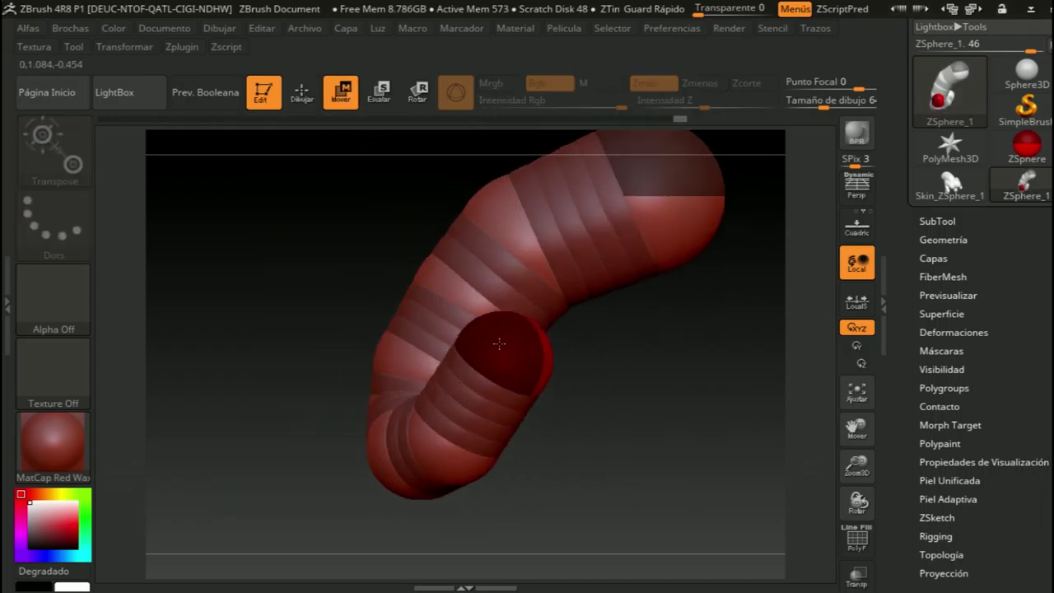
{"action": "key", "text": "ctrl+z"}
{"action": "key", "text": "ctrl+z"}
{"action": "key", "text": "ctrl+z"}
{"action": "key", "text": "ctrl+z"}
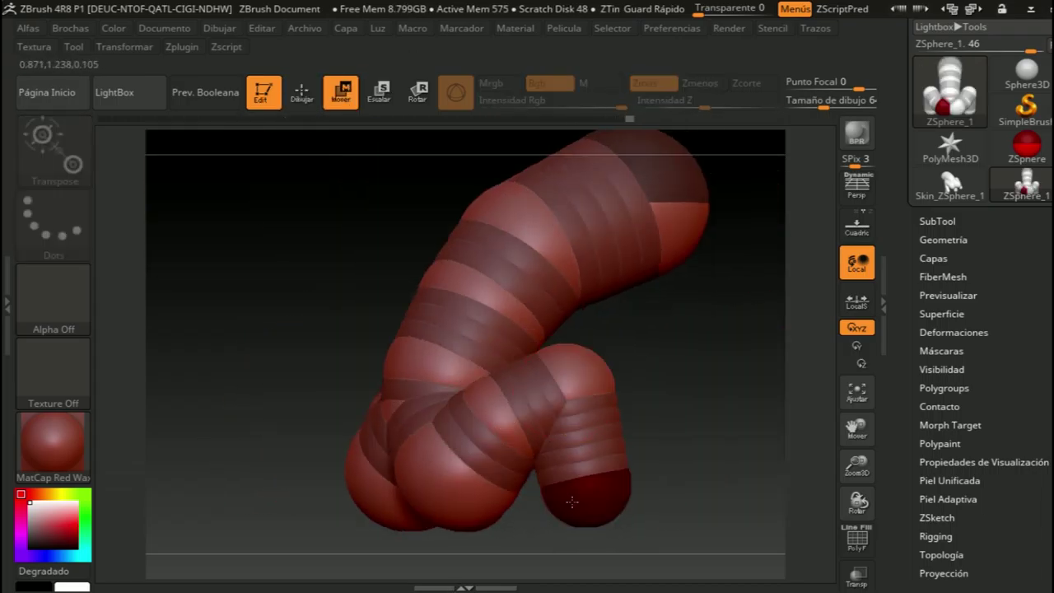
{"action": "key", "text": "ctrl+shift+z"}
{"action": "key", "text": "ctrl+shift+z"}
{"action": "key", "text": "ctrl+shift+z"}
{"action": "key", "text": "ctrl+shift+z"}
{"action": "key", "text": "ctrl+shift+z"}
{"action": "key", "text": "ctrl+shift+z"}
{"action": "key", "text": "ctrl+shift+z"}
{"action": "key", "text": "ctrl+shift+z"}
{"action": "key", "text": "ctrl+z"}
{"action": "key", "text": "ctrl+z"}
{"action": "key", "text": "ctrl+z"}
{"action": "key", "text": "ctrl+z"}
{"action": "key", "text": "ctrl+z"}
Redo forward to the finished front-view sitting pose with toed paws
{"action": "key", "text": "ctrl+shift+z"}
{"action": "key", "text": "ctrl+shift+z"}
{"action": "key", "text": "ctrl+shift+z"}
{"action": "key", "text": "ctrl+shift+z"}
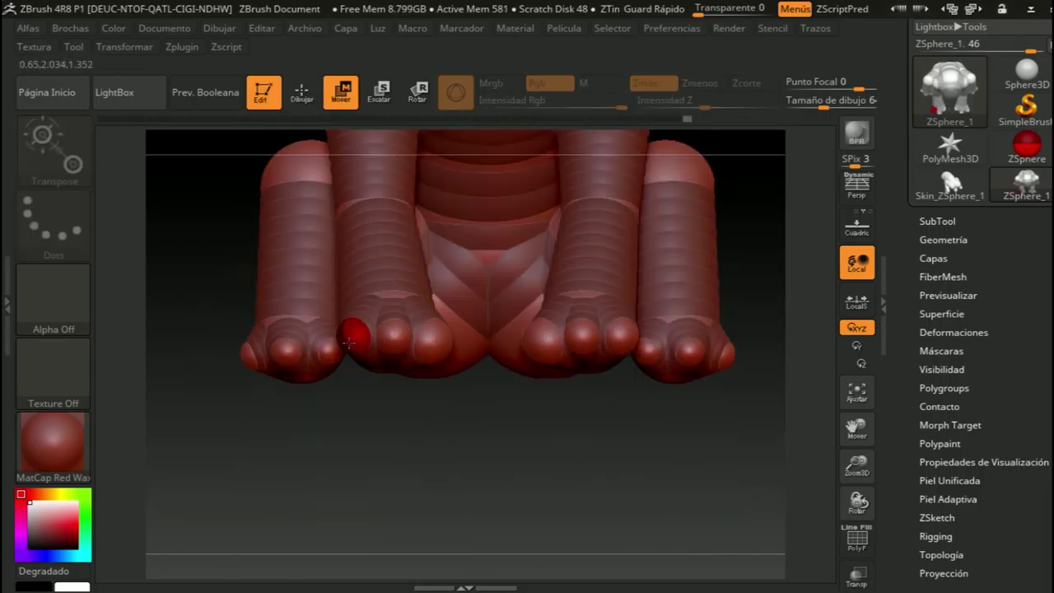
{"action": "key", "text": "ctrl+shift+z"}
{"action": "key", "text": "ctrl+shift+z"}
{"action": "key", "text": "ctrl+shift+z"}
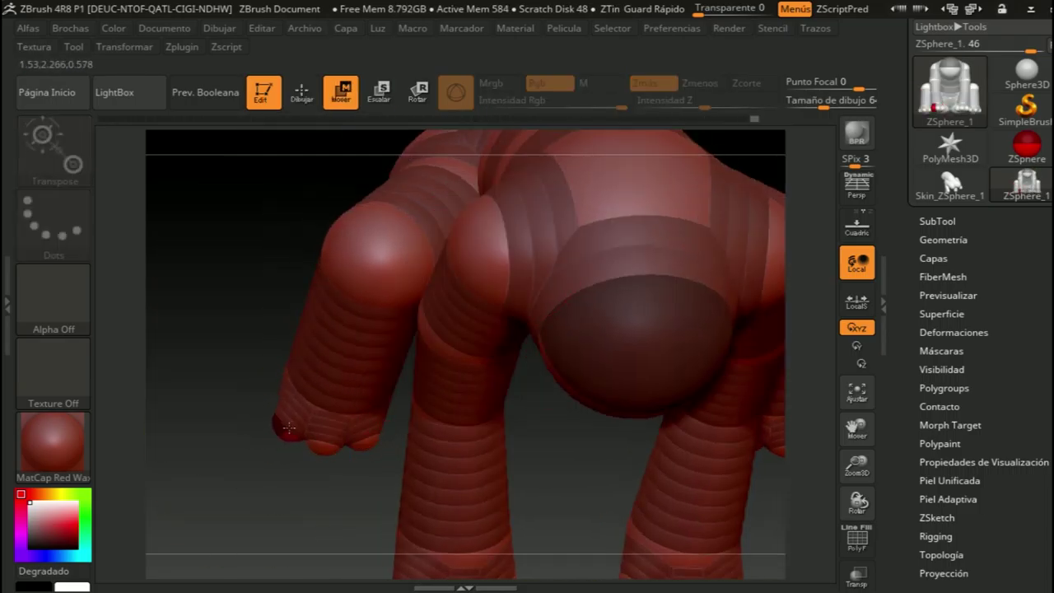
{"action": "key", "text": "ctrl+shift+z"}
{"action": "key", "text": "ctrl+z"}
{"action": "key", "text": "ctrl+z"}
{"action": "key", "text": "ctrl+z"}
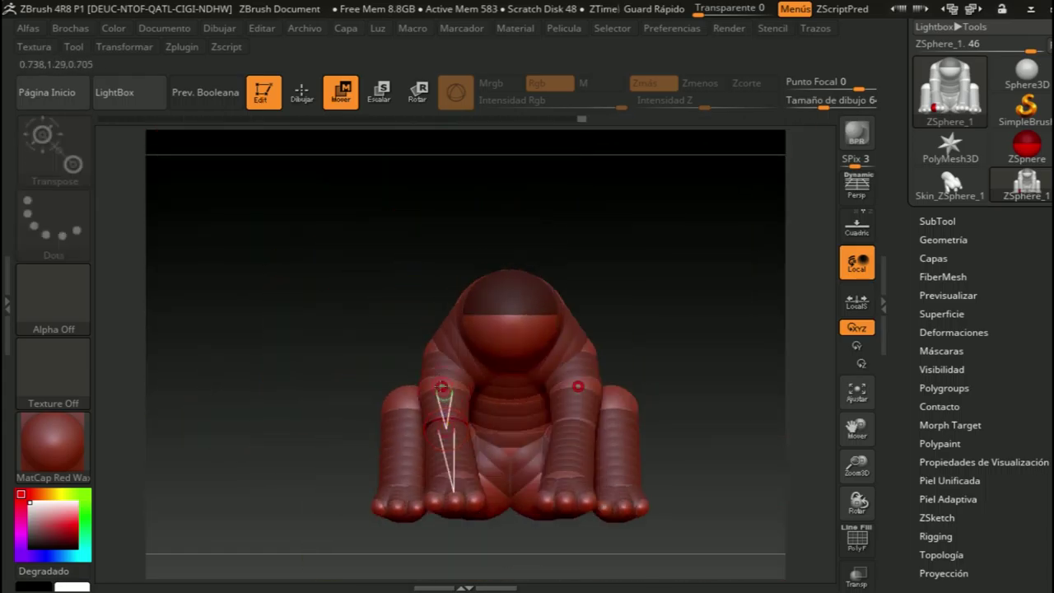
{"action": "key", "text": "ctrl+z"}
{"action": "key", "text": "ctrl+z"}
{"action": "key", "text": "ctrl+shift+z"}
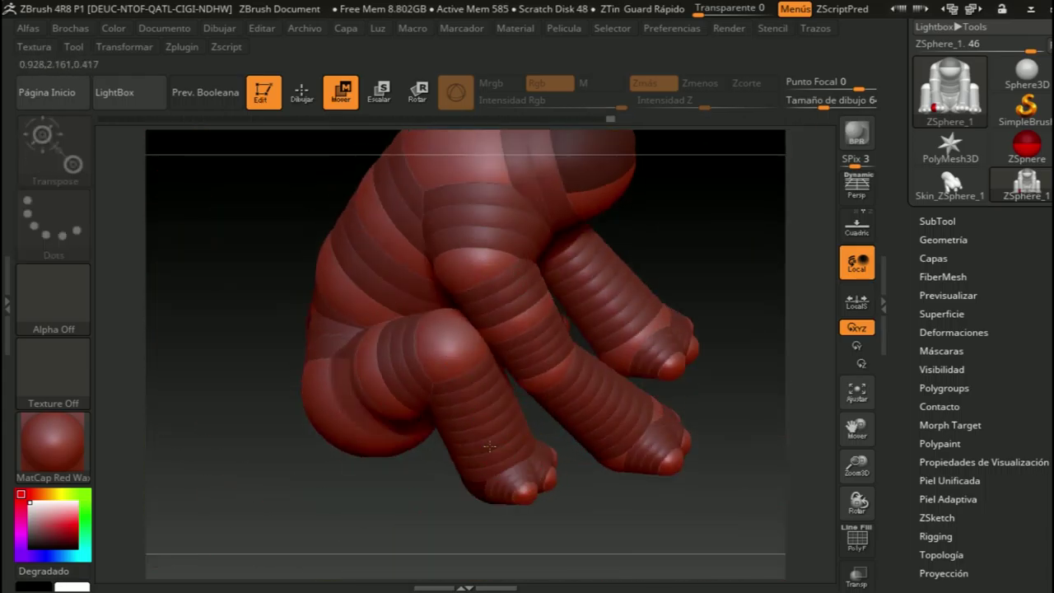
{"action": "key", "text": "ctrl+shift+z"}
{"action": "key", "text": "ctrl+shift+z"}
{"action": "key", "text": "ctrl+shift+z"}
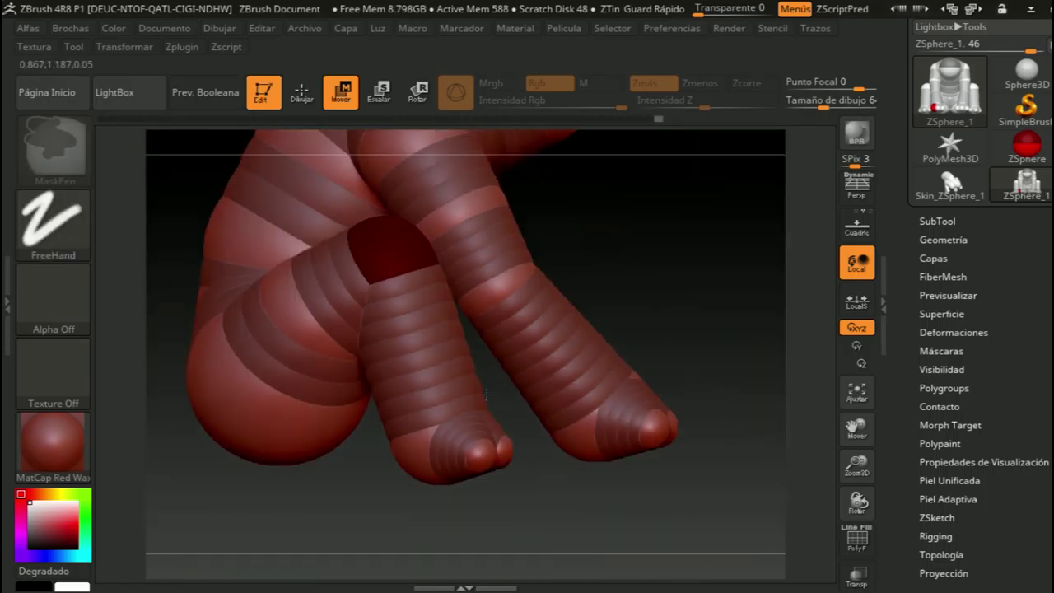
{"action": "key", "text": "ctrl+shift+z"}
{"action": "key", "text": "ctrl+shift+z"}
{"action": "key", "text": "ctrl+shift+z"}
{"action": "key", "text": "ctrl+shift+z"}
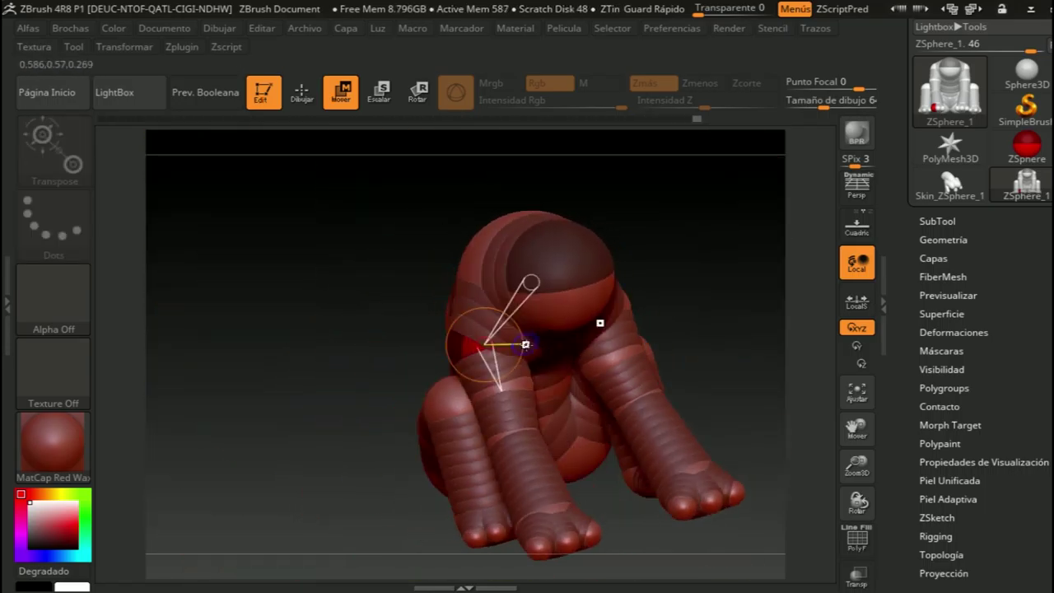
{"action": "key", "text": "ctrl+shift+z"}
{"action": "key", "text": "ctrl+shift+z"}
{"action": "key", "text": "ctrl+shift+z"}
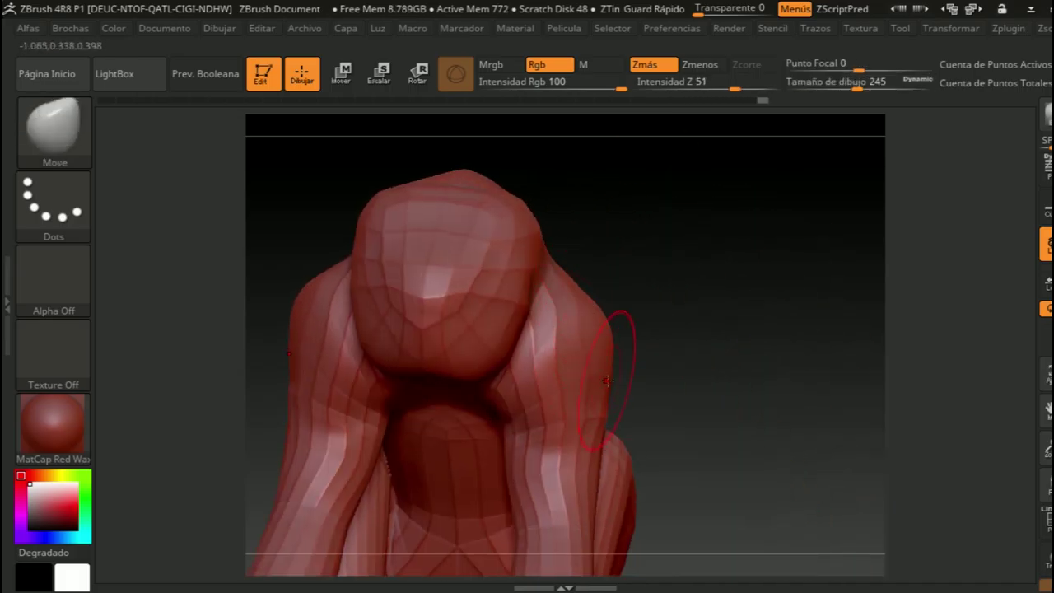
Smooth the new Skin_ZSphere mesh's head and shoulders, checking it from the side
{"action": "left_click_drag", "start_coordinate": [635, 373], "coordinate": [674, 396]}
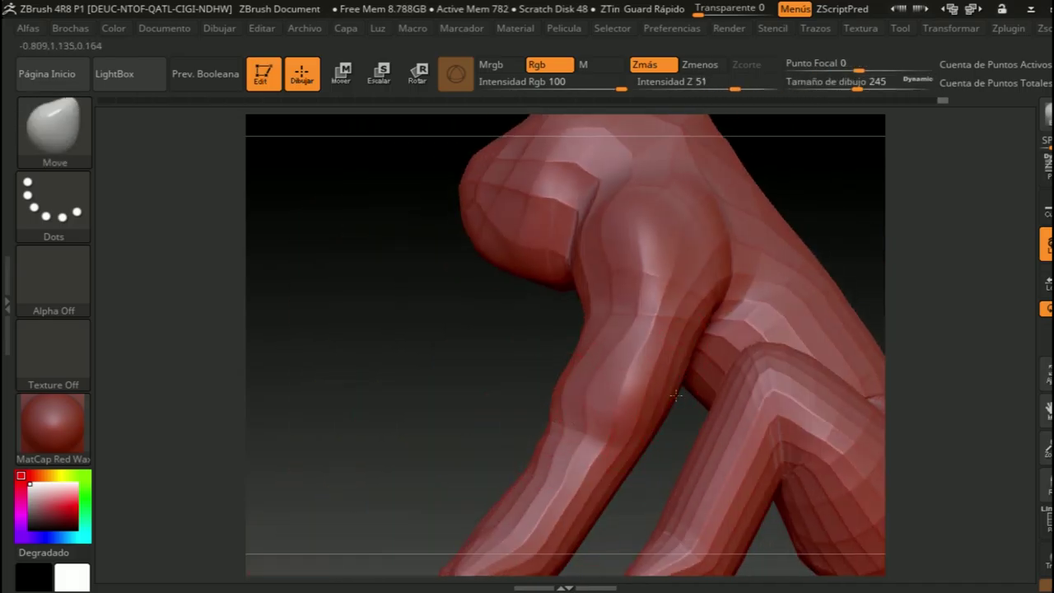
{"action": "left_click_drag", "start_coordinate": [645, 373], "coordinate": [497, 391], "text": "shift"}
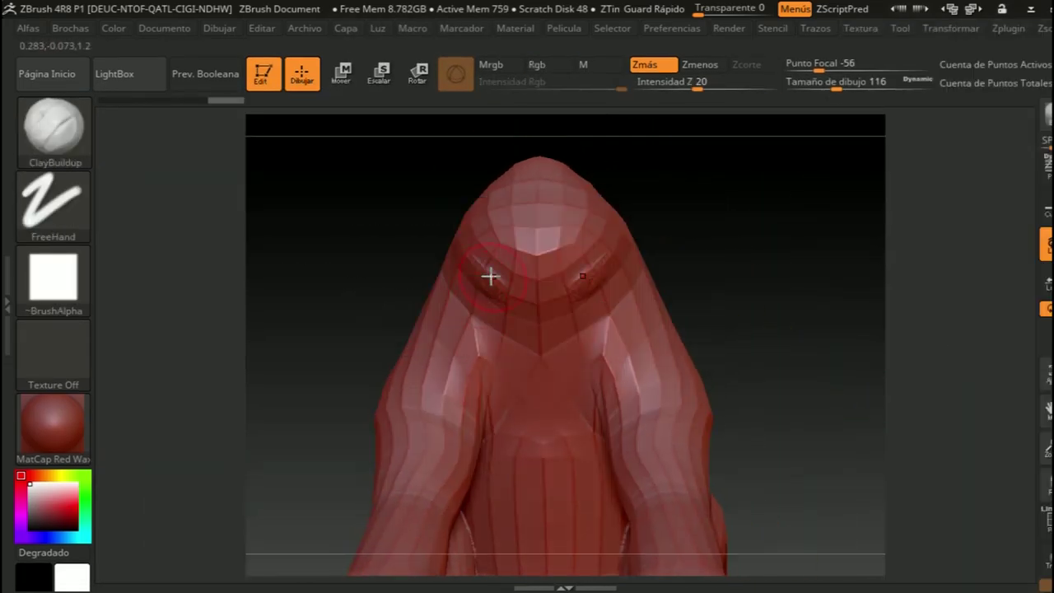
Carve a crease under the head and build up brow, muzzle, nose and mane curls with ClayBuildup
{"action": "left_click_drag", "start_coordinate": [489, 278], "coordinate": [508, 306]}
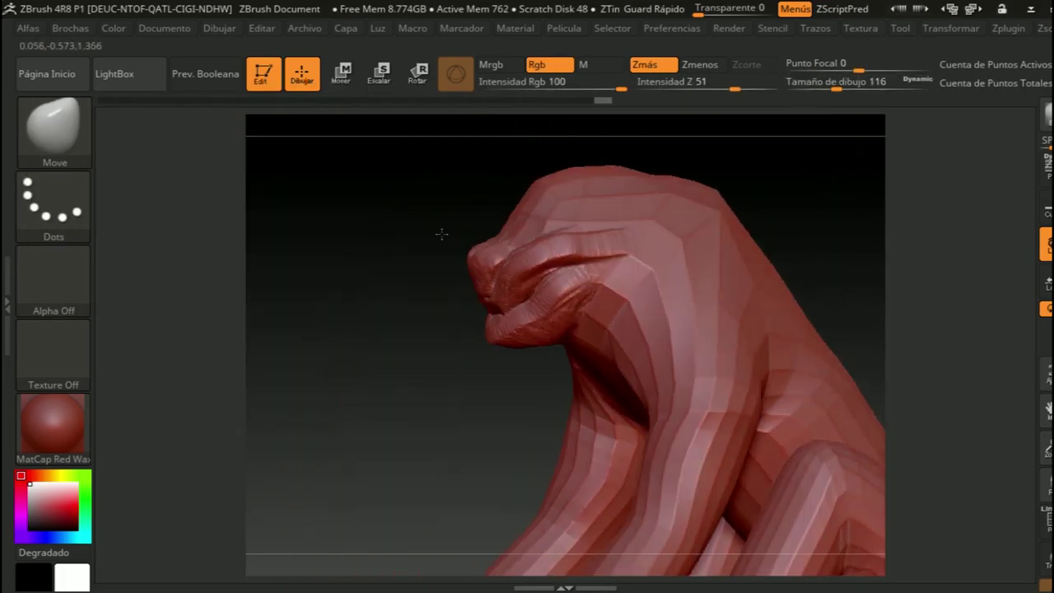
{"action": "left_click_drag", "start_coordinate": [527, 191], "coordinate": [577, 248]}
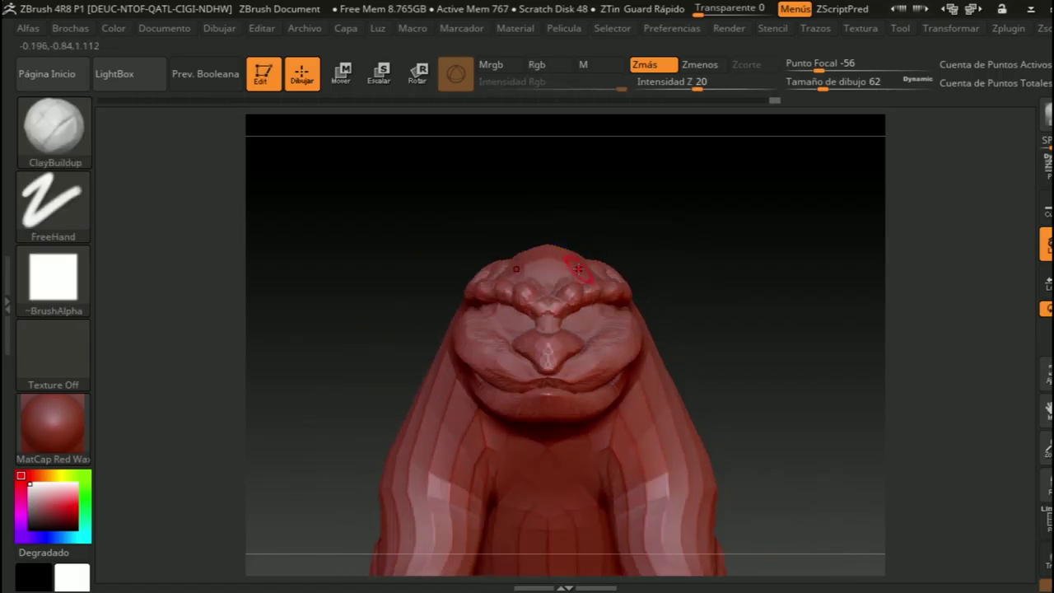
{"action": "right_click_drag", "start_coordinate": [578, 268], "coordinate": [555, 286]}
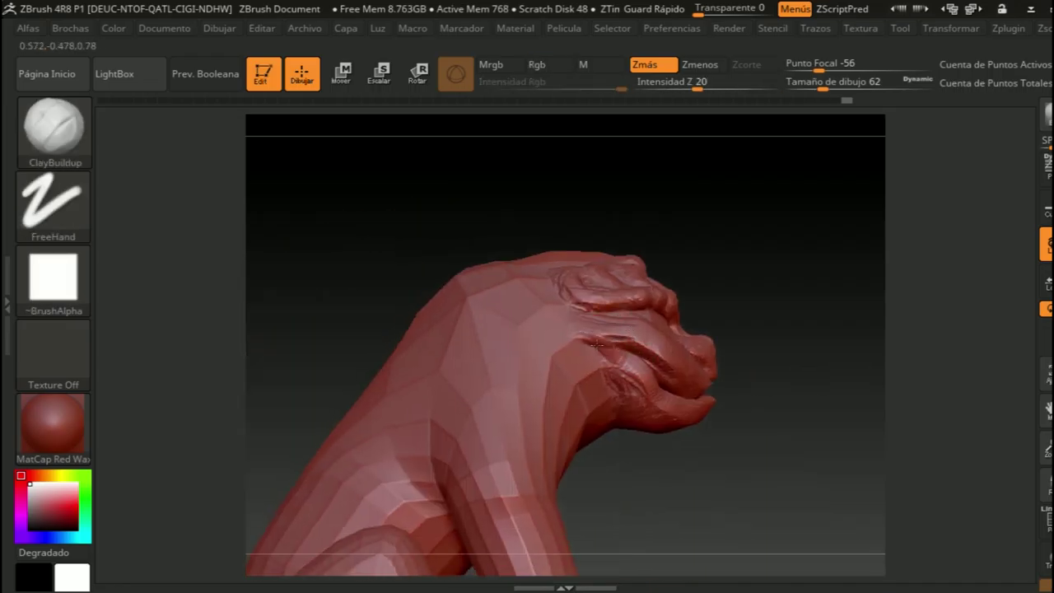
{"action": "right_click_drag", "start_coordinate": [582, 333], "coordinate": [531, 252]}
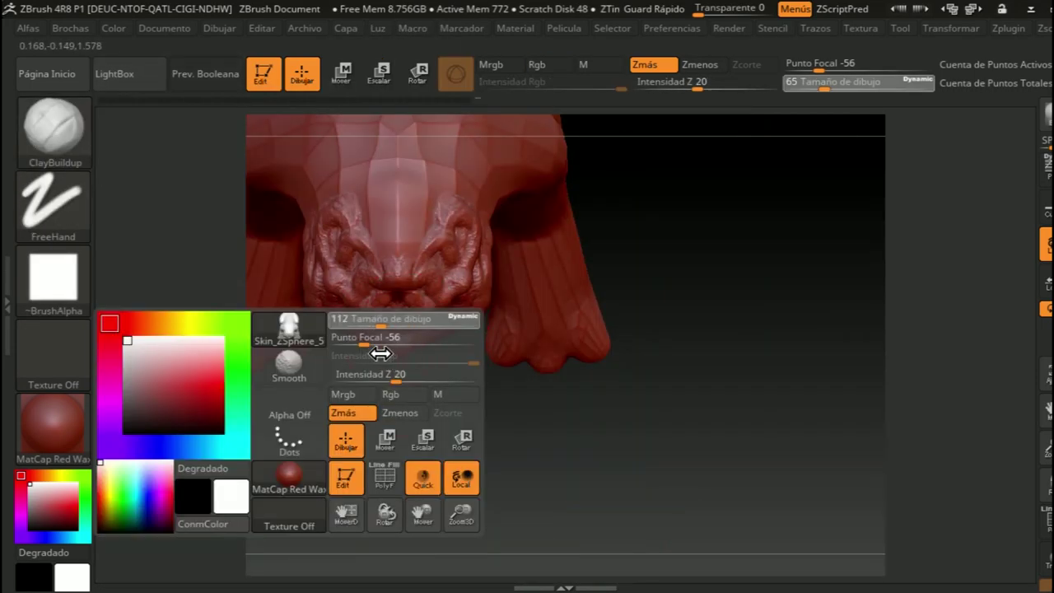
{"action": "mouse_move", "coordinate": [543, 358]}
{"action": "right_mouse_down"}
{"action": "mouse_move", "coordinate": [443, 289]}
{"action": "mouse_move", "coordinate": [546, 328]}
{"action": "right_mouse_up"}
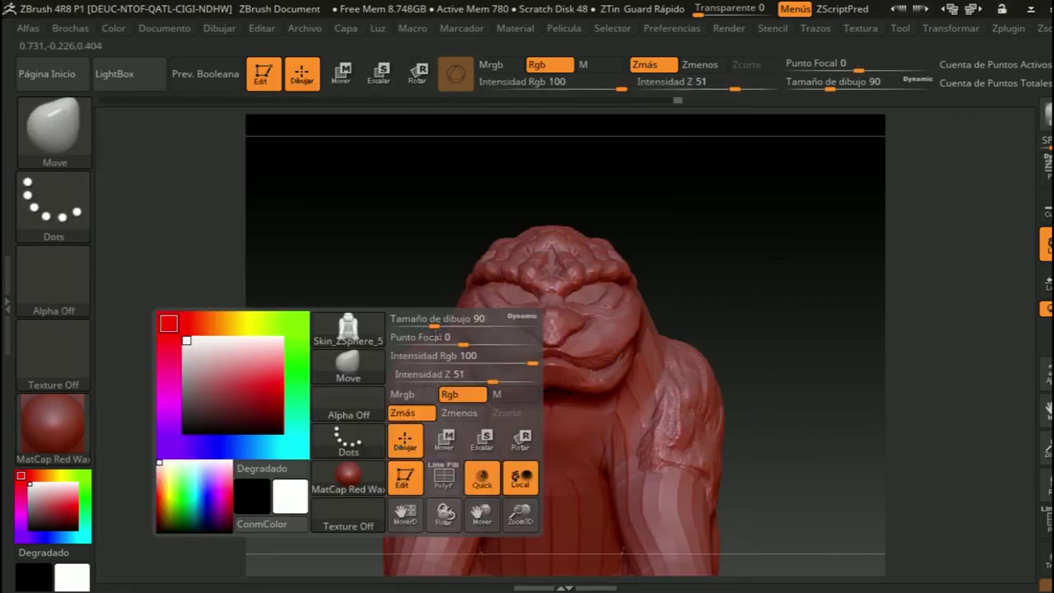
{"action": "right_click_drag", "start_coordinate": [434, 337], "coordinate": [533, 342]}
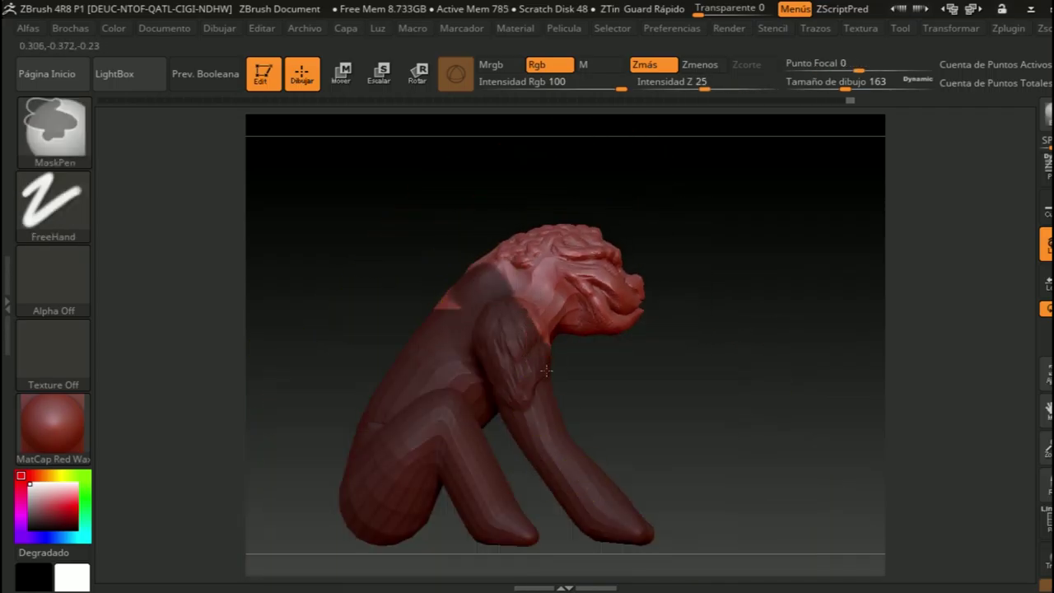
Set the appended cone ear pieces in place on top of the lion's head
{"action": "mouse_move", "coordinate": [607, 432]}
{"action": "right_mouse_down"}
{"action": "mouse_move", "coordinate": [549, 313]}
{"action": "mouse_move", "coordinate": [414, 336]}
{"action": "right_mouse_up"}
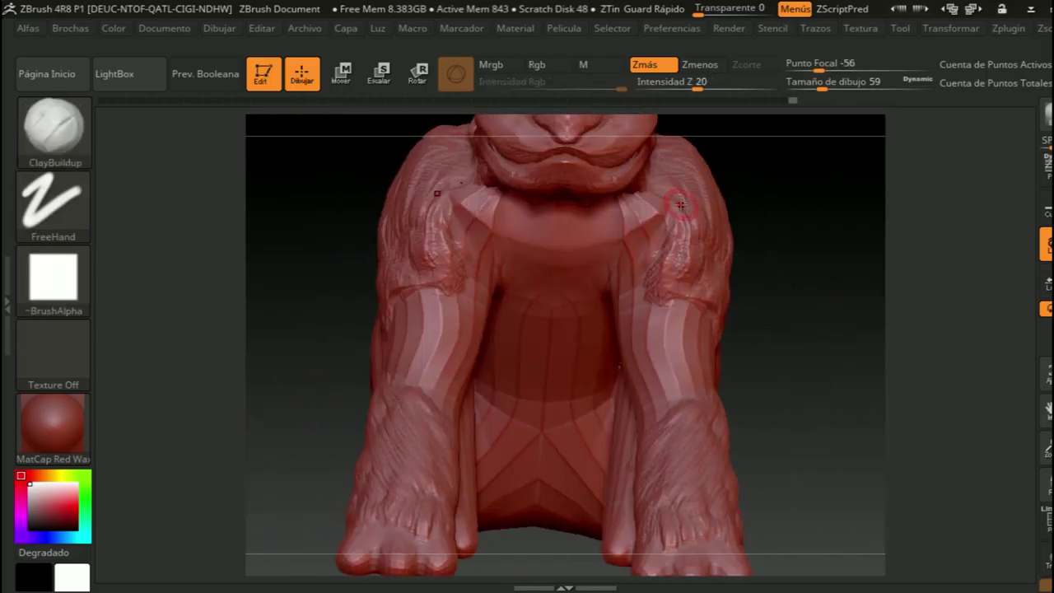
{"action": "right_click_drag", "start_coordinate": [502, 357], "coordinate": [521, 376]}
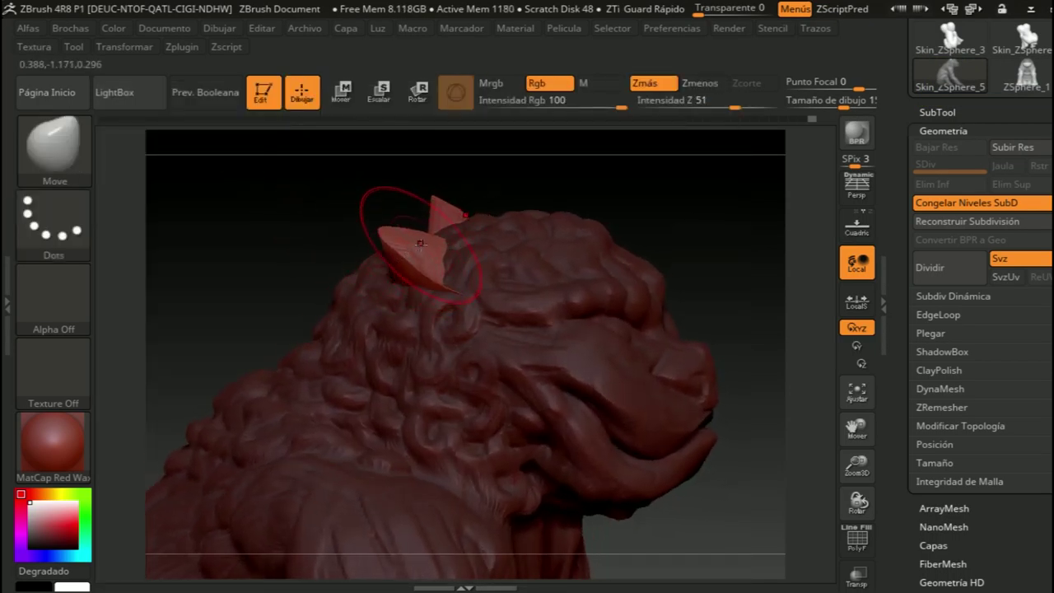
Revert to an earlier history point and reshape both ears into points with the Move brush
{"action": "left_click", "coordinate": [403, 122]}
{"action": "left_click_drag", "start_coordinate": [476, 261], "coordinate": [463, 238]}
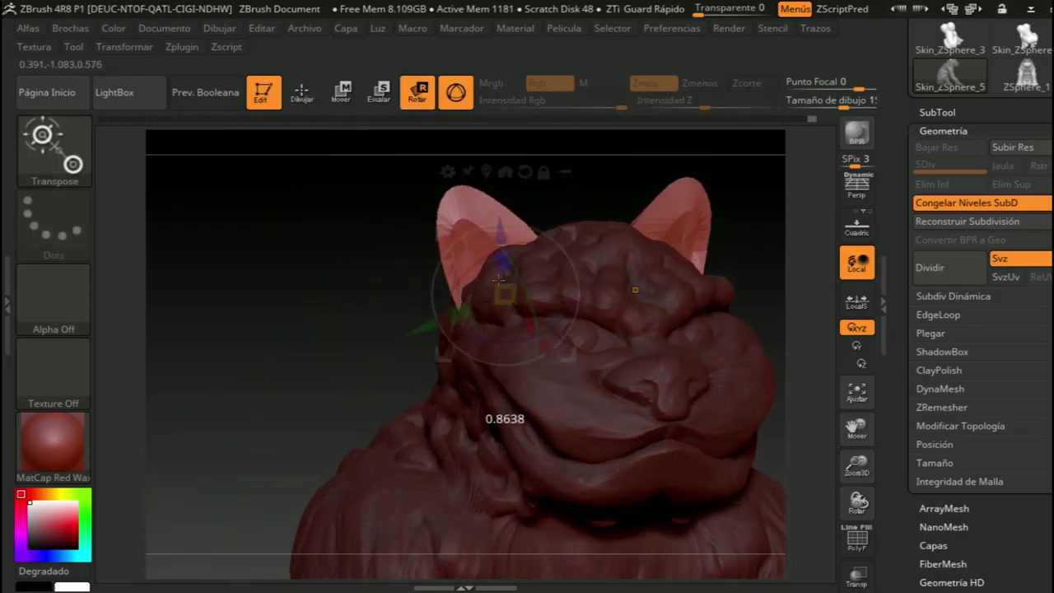
{"action": "left_click_drag", "start_coordinate": [517, 310], "coordinate": [375, 317]}
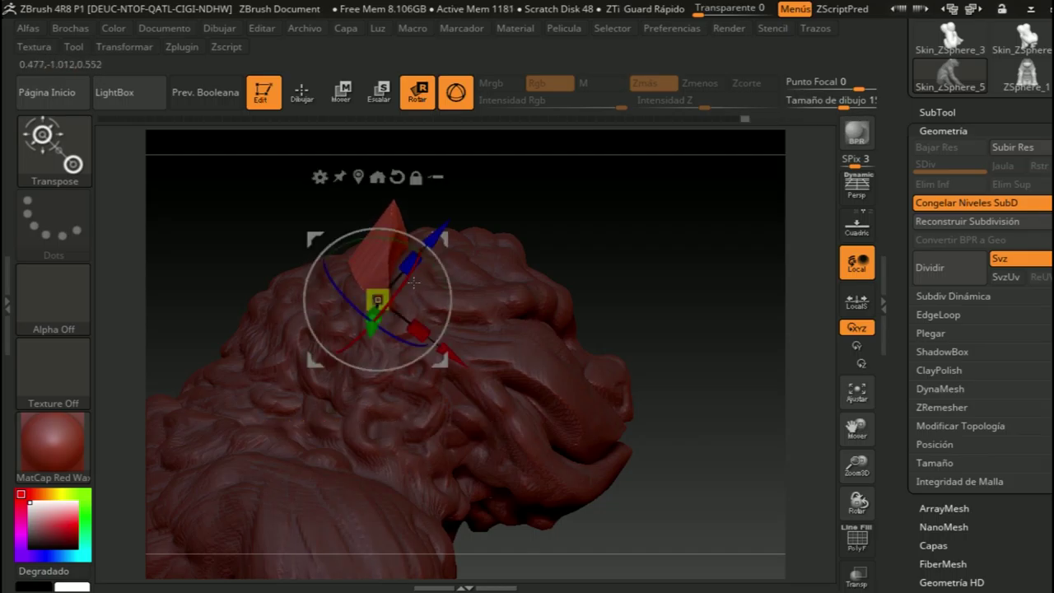
{"action": "left_click_drag", "start_coordinate": [414, 282], "coordinate": [274, 125]}
{"action": "key", "text": "b"}
{"action": "left_click_drag", "start_coordinate": [465, 144], "coordinate": [379, 280]}
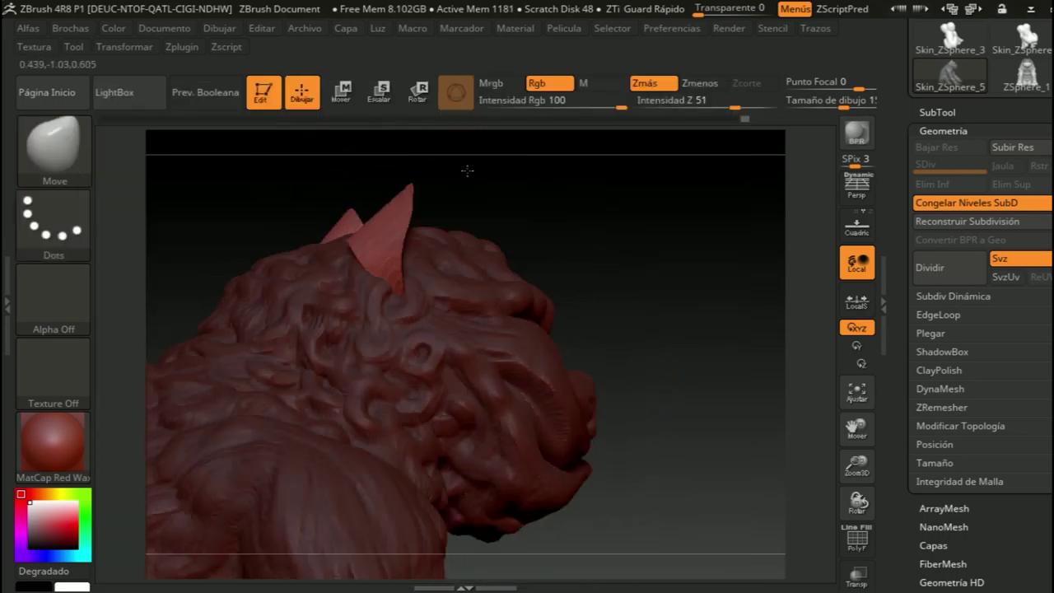
{"action": "left_click_drag", "start_coordinate": [428, 264], "coordinate": [626, 272]}
{"action": "left_click_drag", "start_coordinate": [725, 247], "coordinate": [280, 243]}
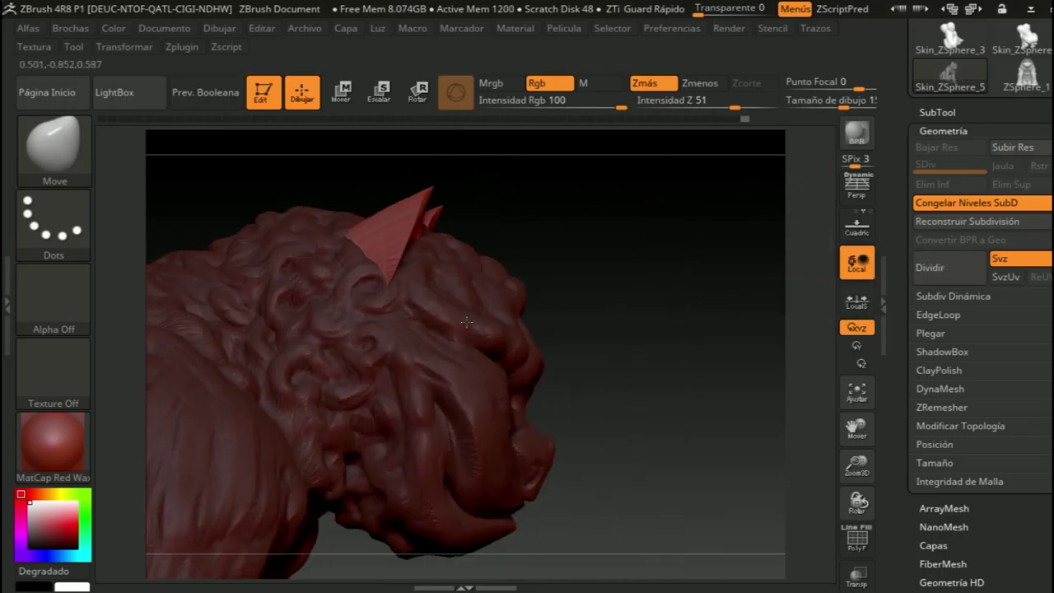
{"action": "left_click_drag", "start_coordinate": [319, 278], "coordinate": [346, 238]}
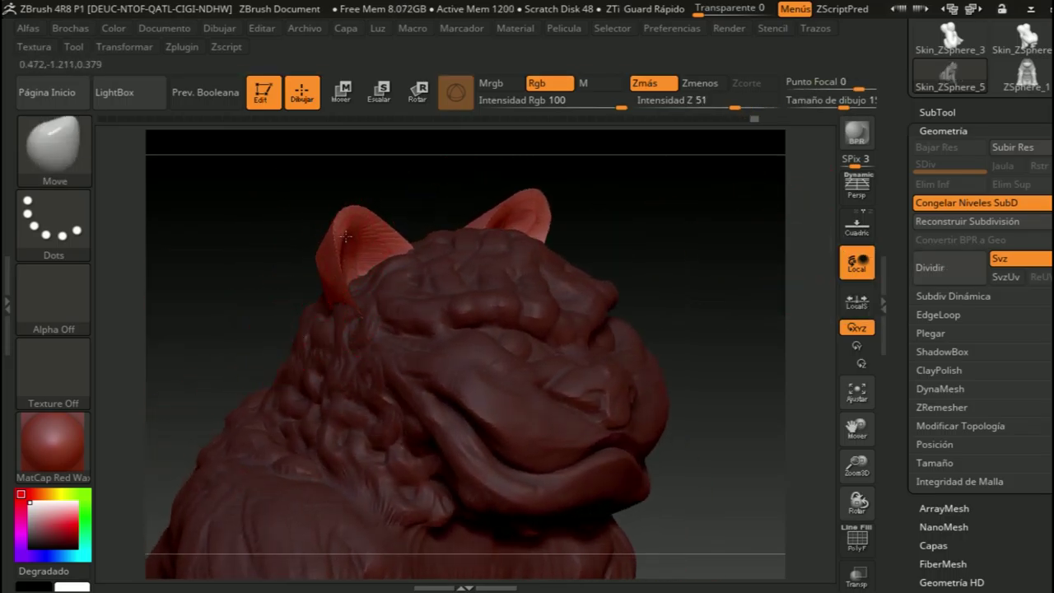
{"action": "mouse_move", "coordinate": [387, 286]}
{"action": "left_mouse_down"}
{"action": "mouse_move", "coordinate": [375, 361]}
{"action": "mouse_move", "coordinate": [494, 362]}
{"action": "left_mouse_up"}
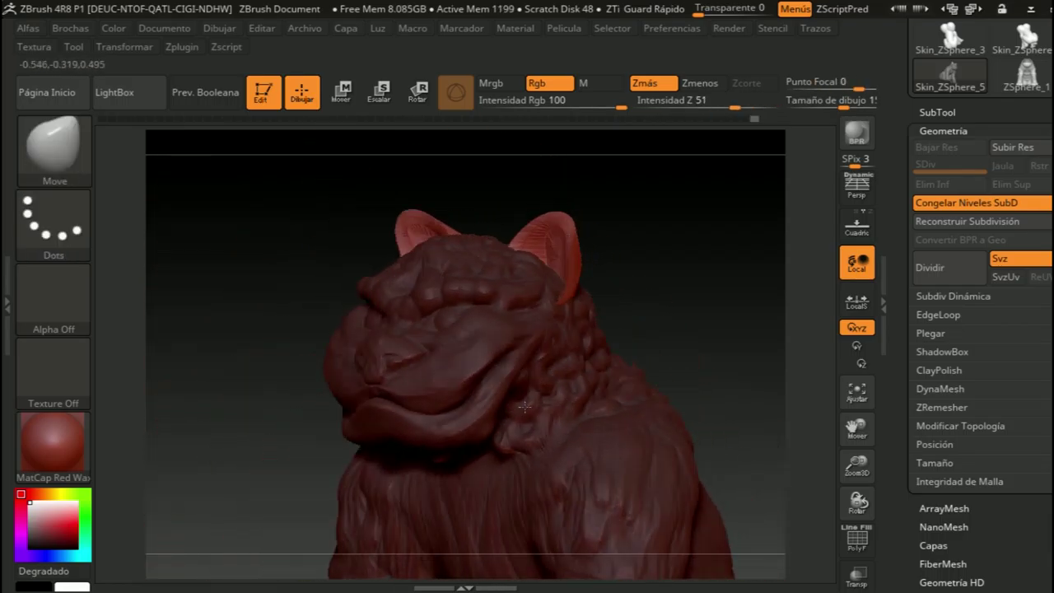
Use the Transpose Move gizmo to reposition an ear on the head, scale it down and tilt it
{"action": "left_click", "coordinate": [407, 99]}
{"action": "key", "text": "w"}
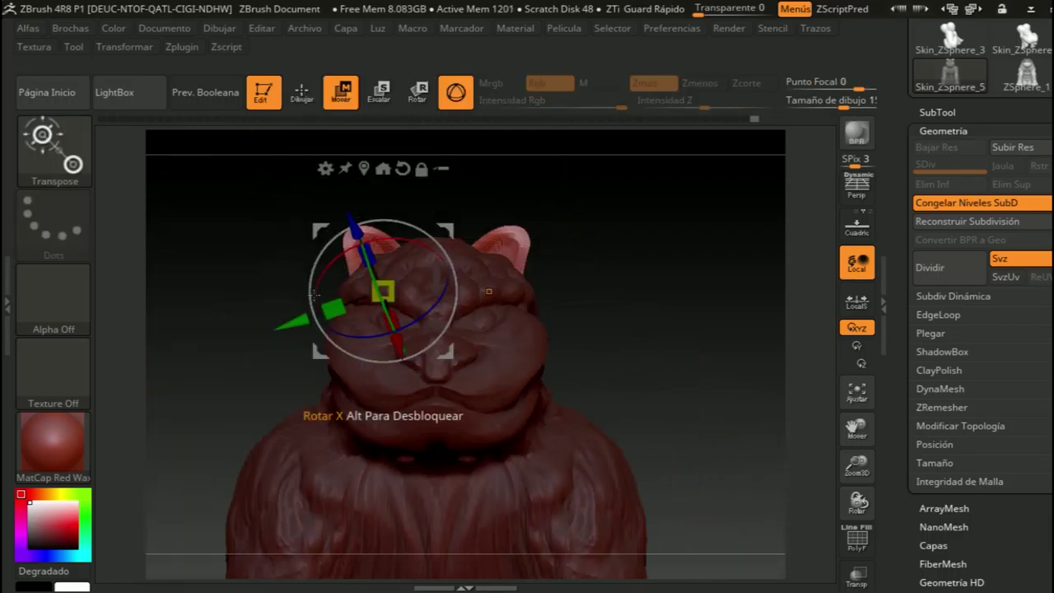
{"action": "left_click_drag", "start_coordinate": [277, 363], "coordinate": [291, 352]}
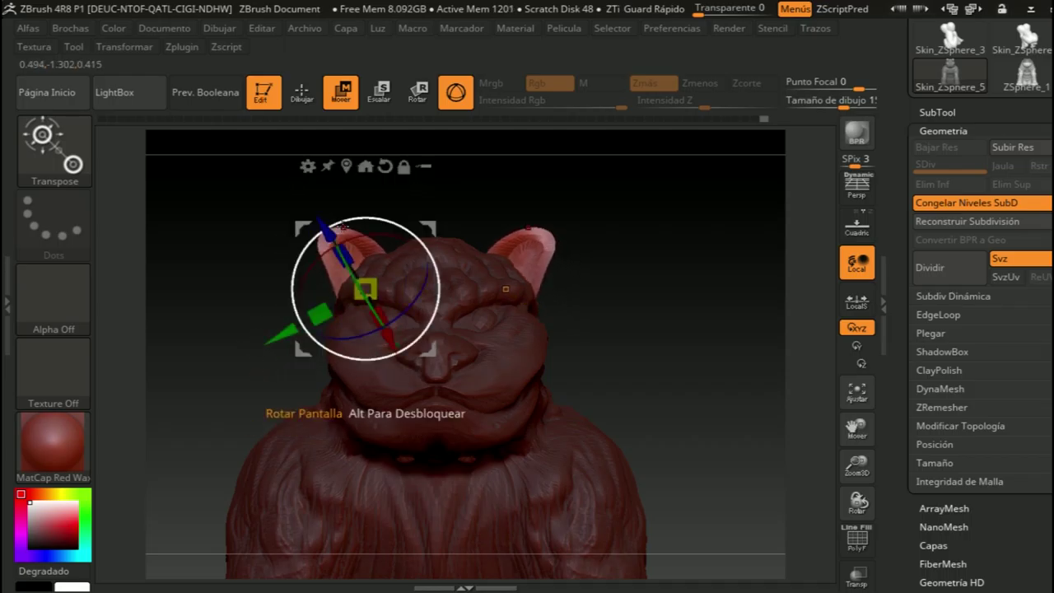
{"action": "left_click_drag", "start_coordinate": [380, 286], "coordinate": [499, 228]}
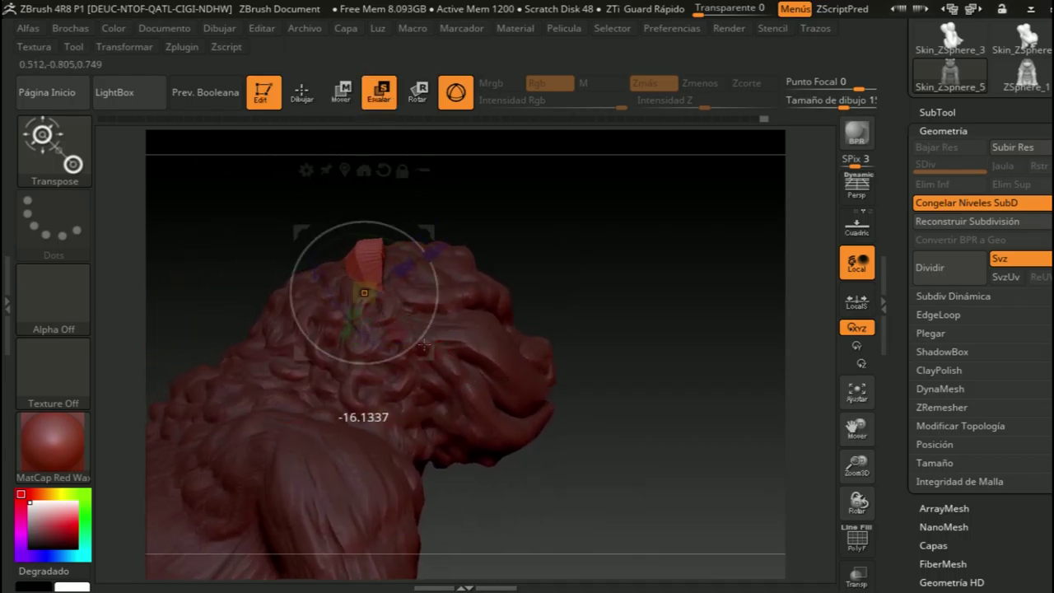
{"action": "left_click_drag", "start_coordinate": [381, 317], "coordinate": [623, 395]}
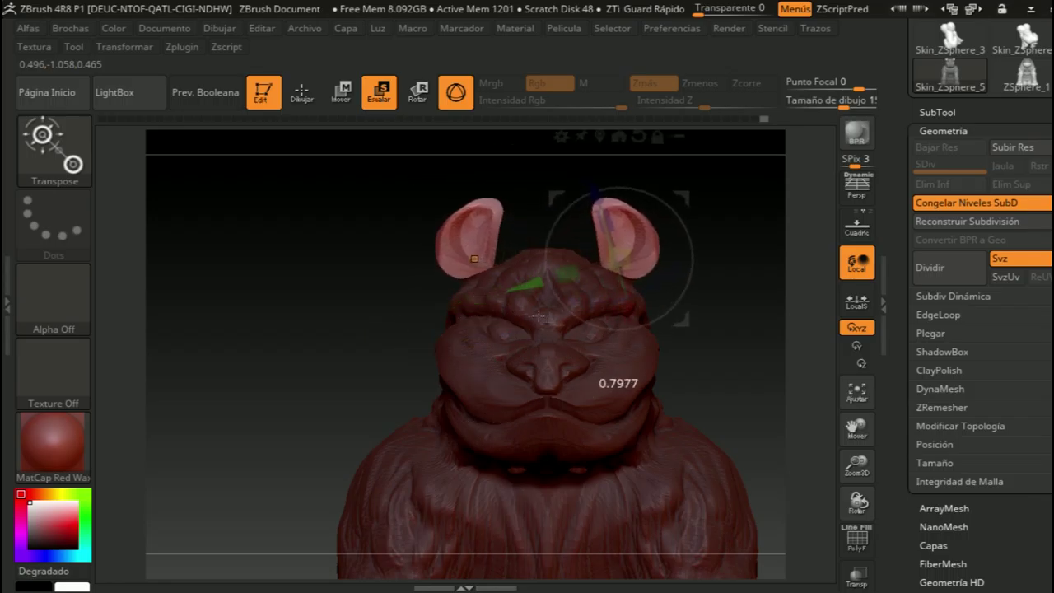
{"action": "left_click_drag", "start_coordinate": [610, 308], "coordinate": [682, 346]}
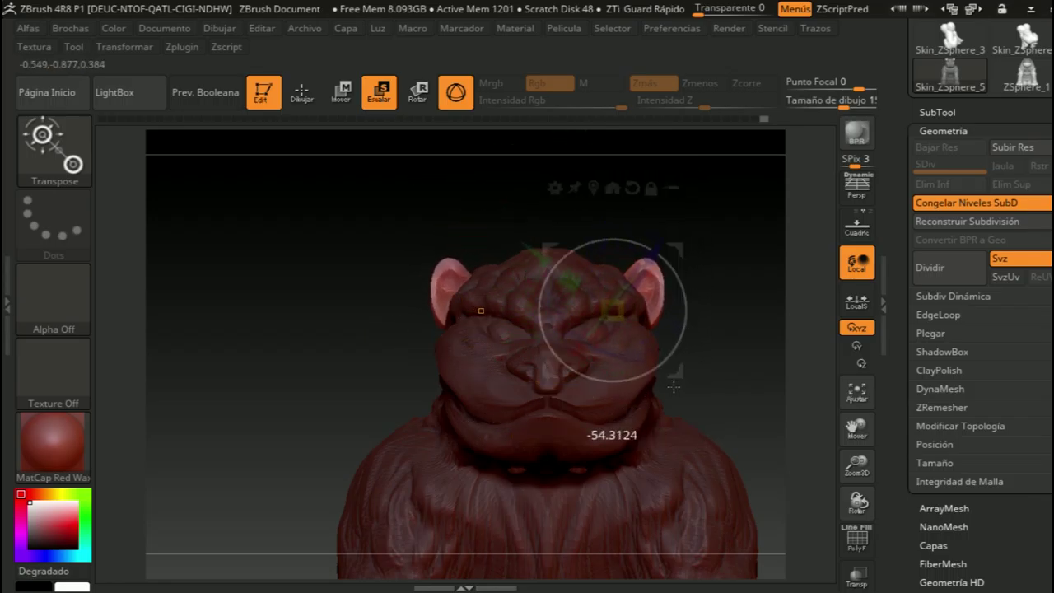
Fine-tune the ear's size and angle it outward so both ears sit upright at the head's sides
{"action": "left_click_drag", "start_coordinate": [673, 388], "coordinate": [449, 358]}
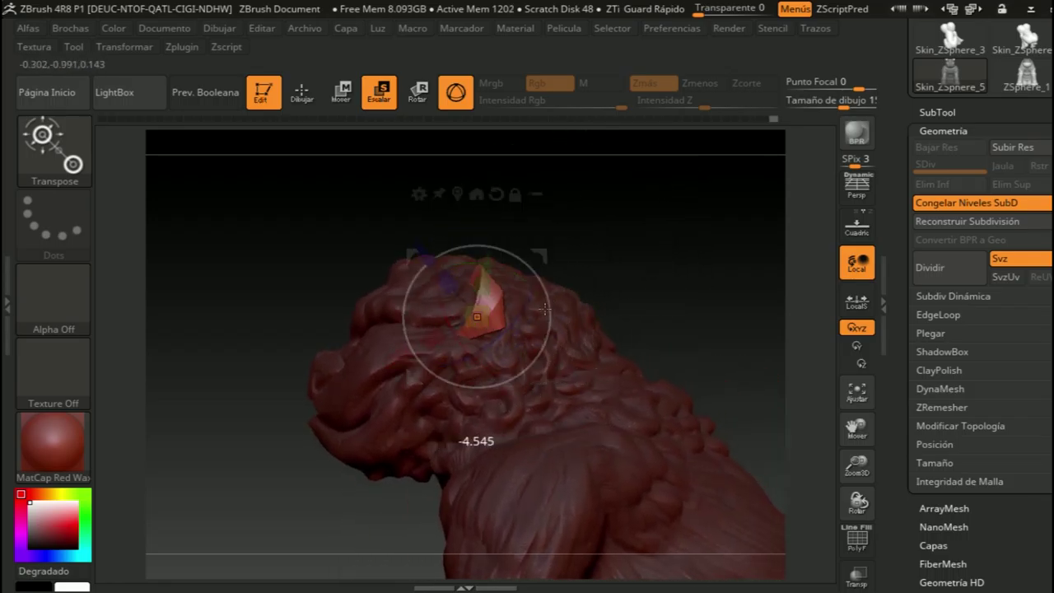
{"action": "left_click_drag", "start_coordinate": [544, 307], "coordinate": [606, 362]}
{"action": "left_click_drag", "start_coordinate": [532, 333], "coordinate": [556, 414]}
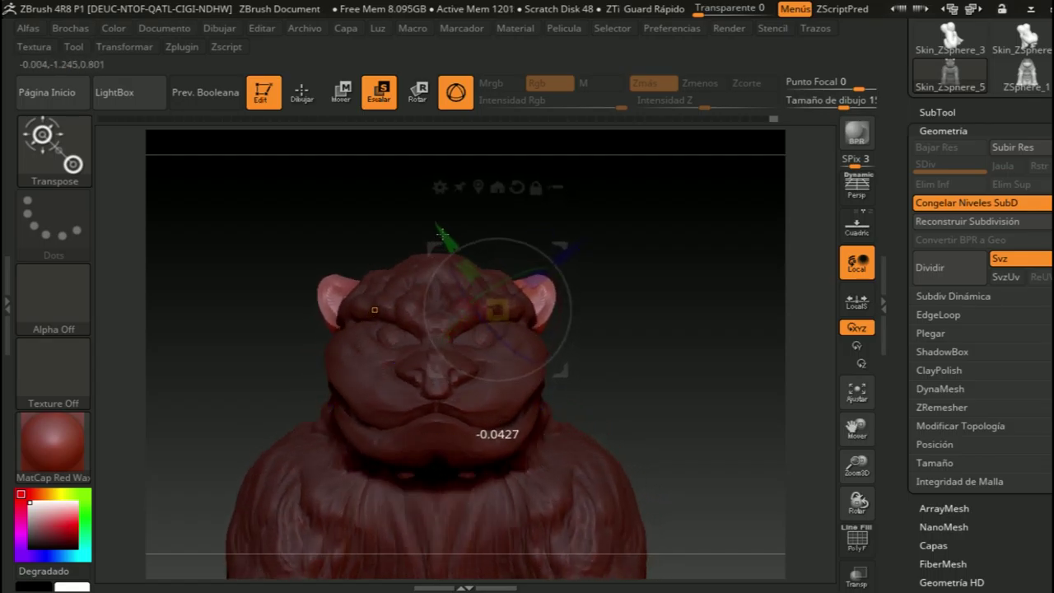
{"action": "left_click_drag", "start_coordinate": [440, 218], "coordinate": [445, 393]}
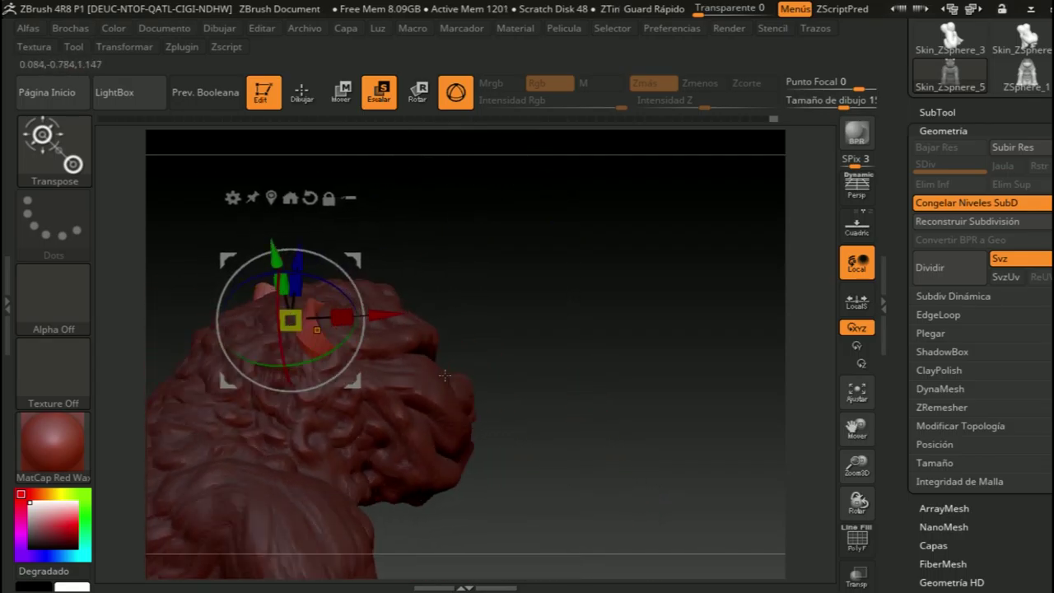
{"action": "left_click_drag", "start_coordinate": [440, 373], "coordinate": [604, 255]}
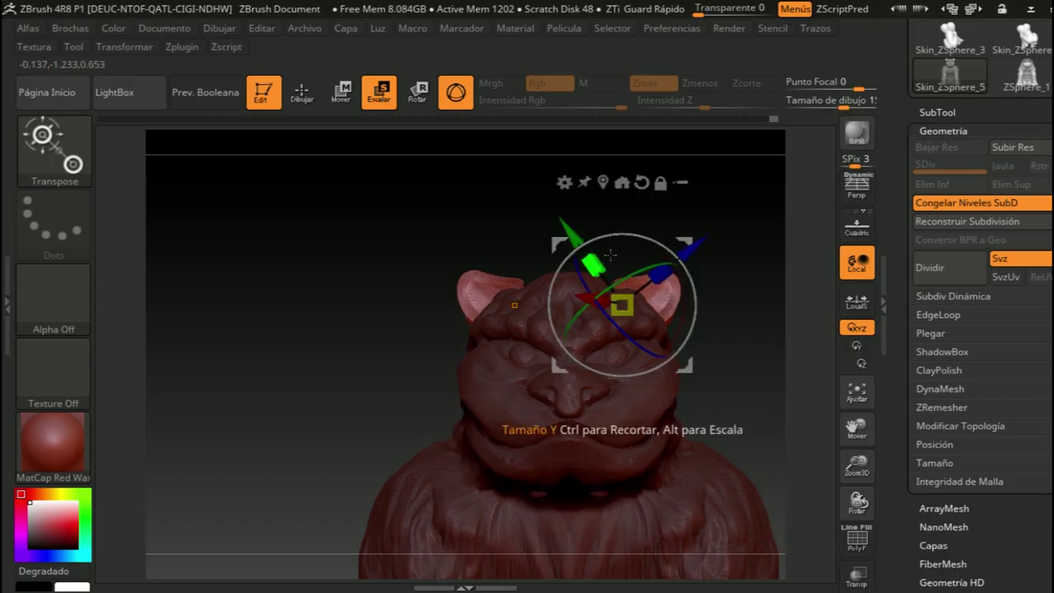
{"action": "left_click_drag", "start_coordinate": [480, 340], "coordinate": [507, 288]}
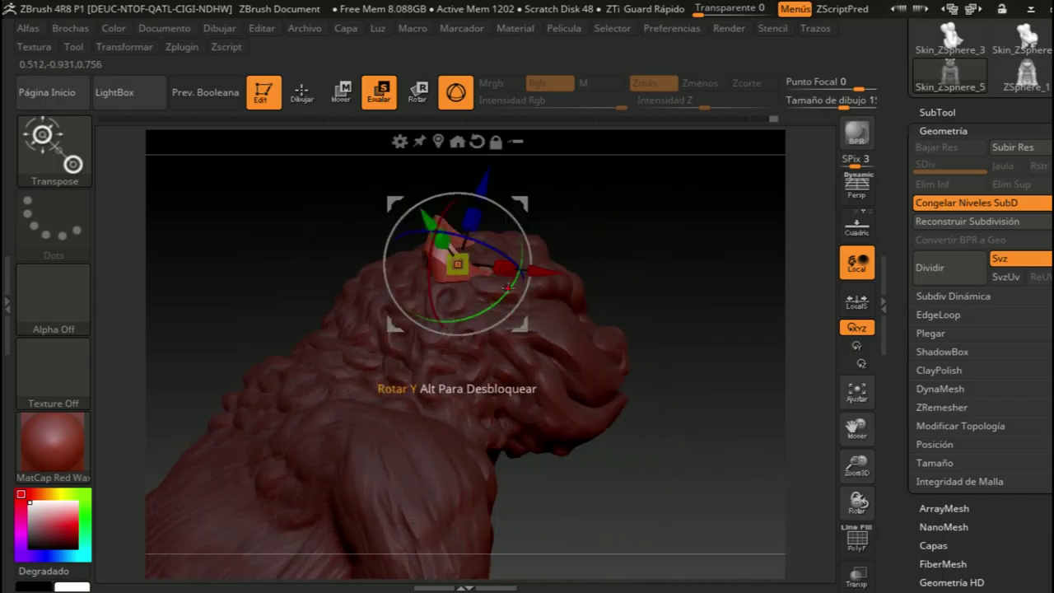
{"action": "left_click_drag", "start_coordinate": [477, 257], "coordinate": [762, 333]}
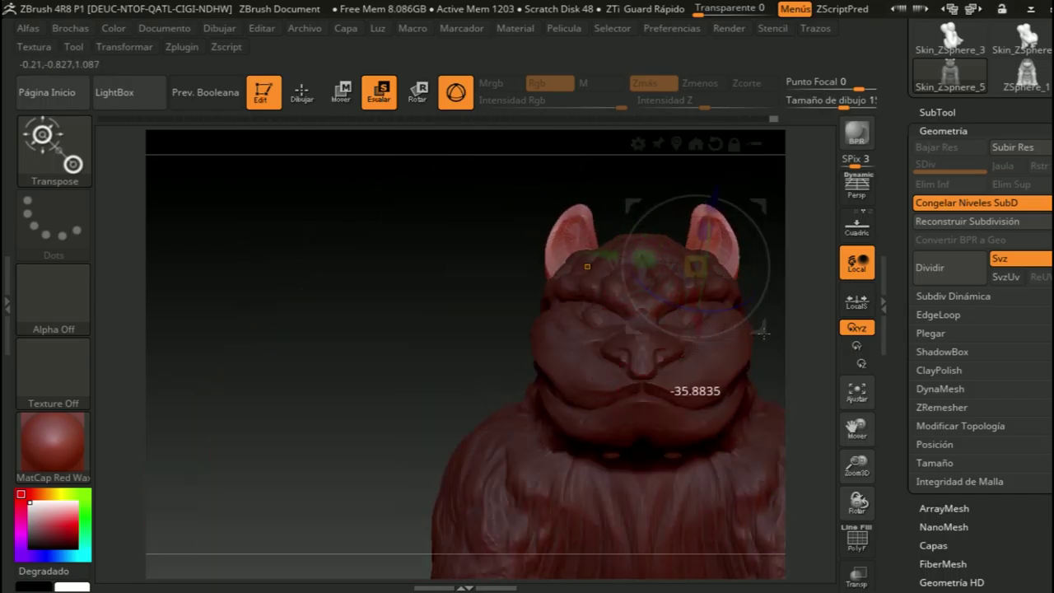
{"action": "left_click_drag", "start_coordinate": [680, 338], "coordinate": [455, 387]}
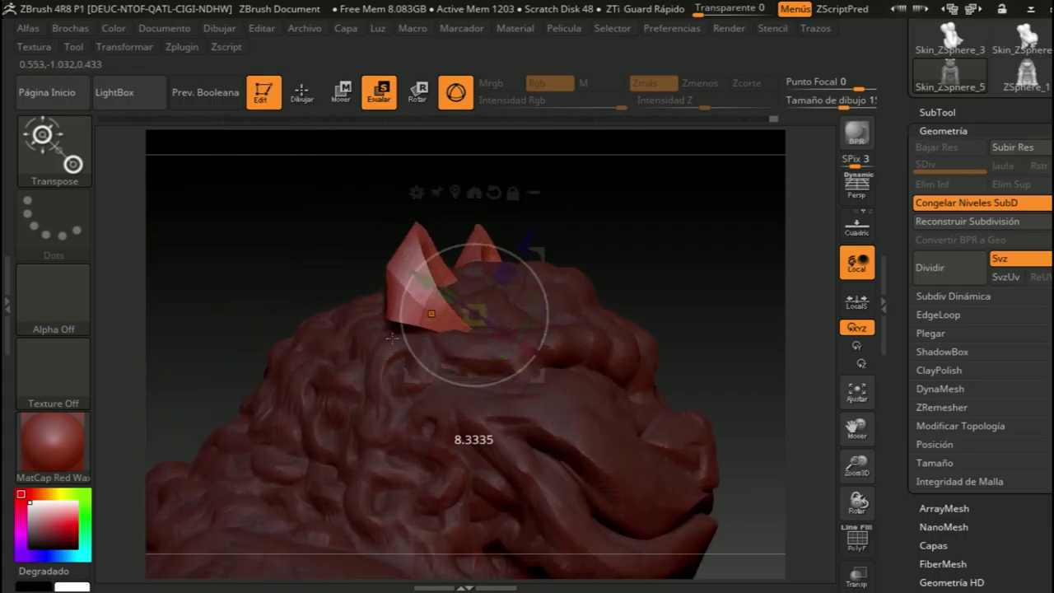
{"action": "mouse_move", "coordinate": [448, 363]}
{"action": "left_mouse_down"}
{"action": "mouse_move", "coordinate": [628, 336]}
{"action": "mouse_move", "coordinate": [324, 392]}
{"action": "left_mouse_up"}
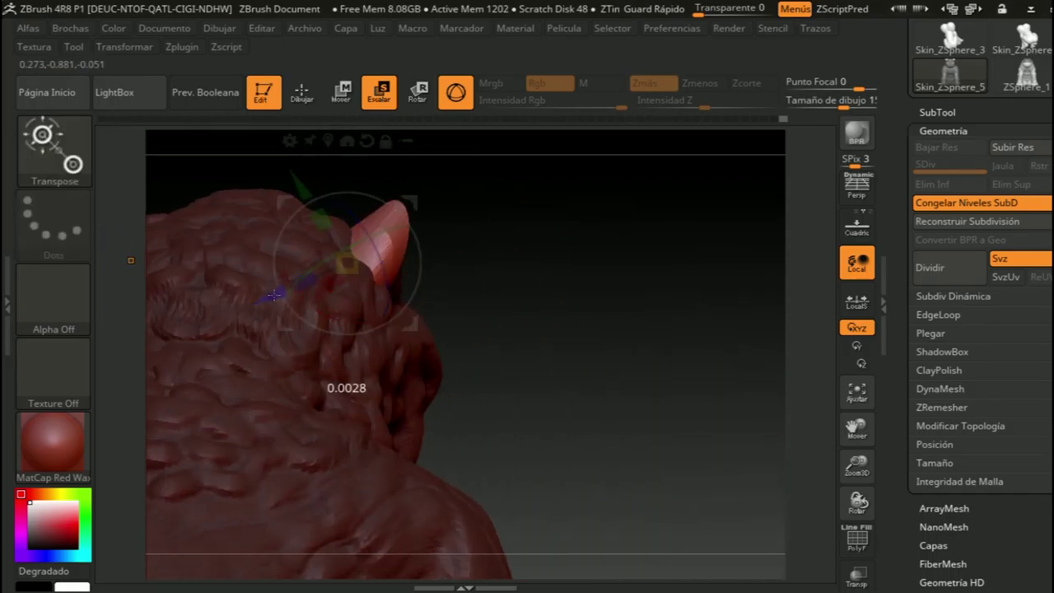
Return to Draw mode and frame the whole sitting lion in view
{"action": "key", "text": "q"}
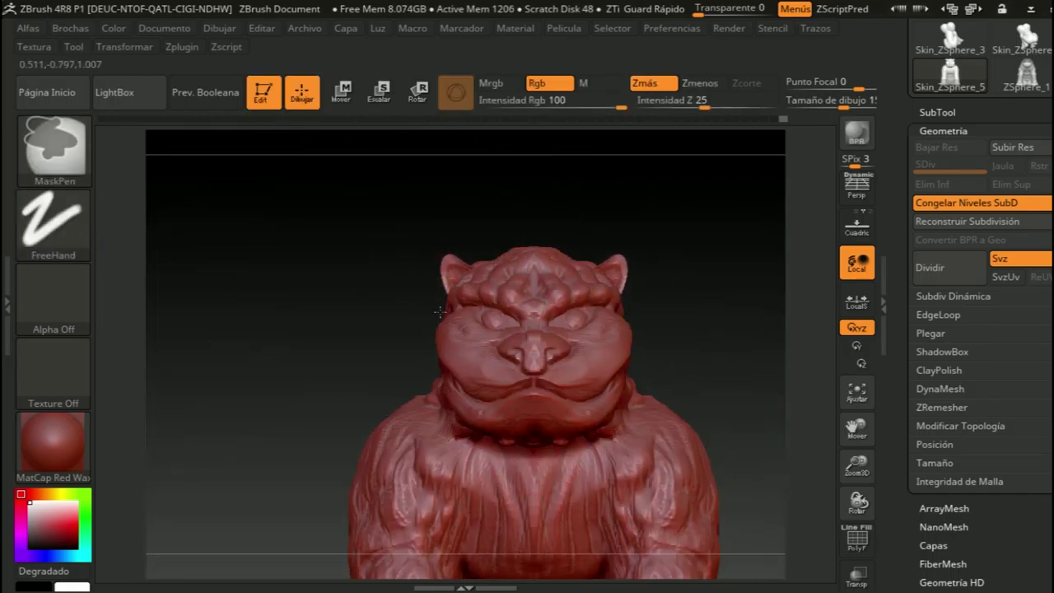
{"action": "key", "text": "f"}
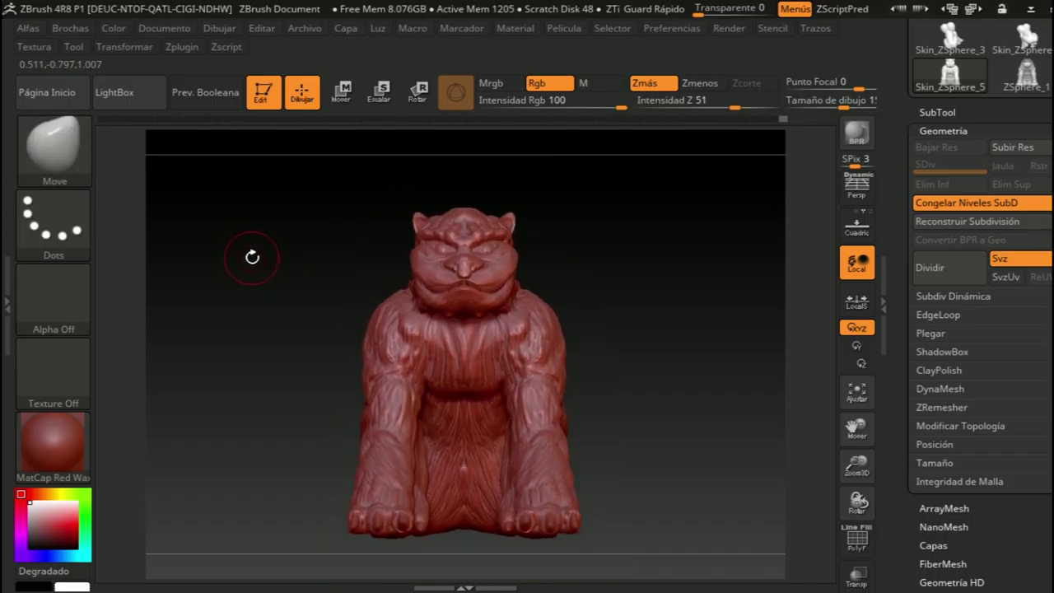